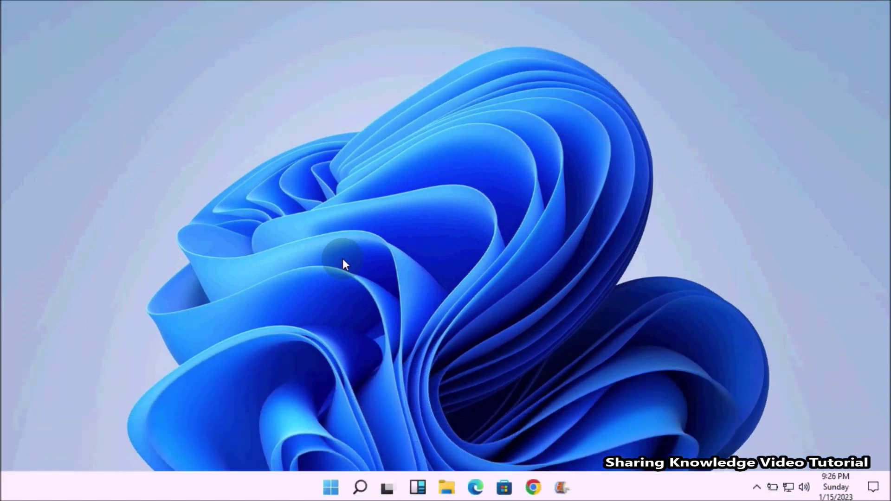
# Step: Check the contents of the Documents folder on the USB backup drive
pyautogui.click(419, 324)
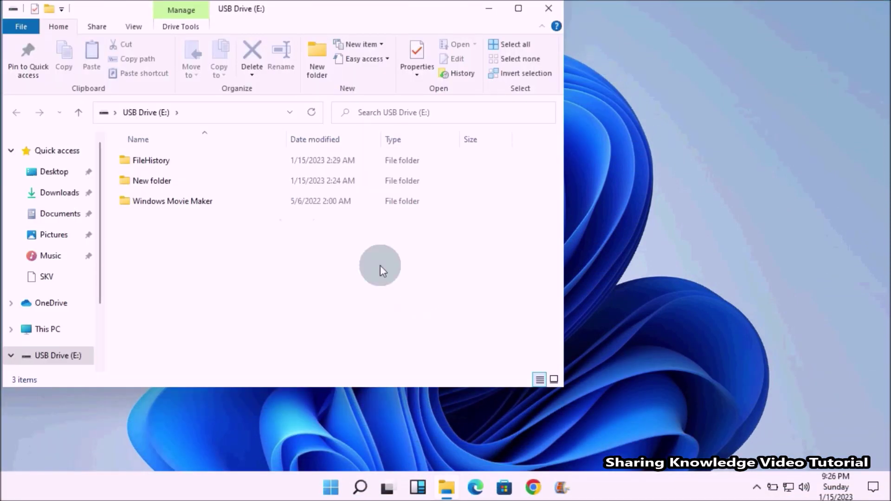
pyautogui.moveTo(366, 16); pyautogui.dragTo(561, 26)
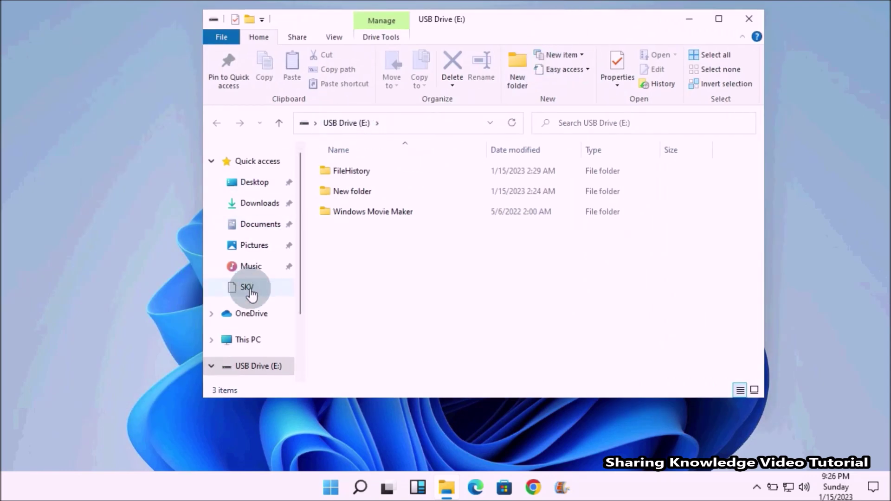
pyautogui.click(260, 224)
pyautogui.click(749, 19)
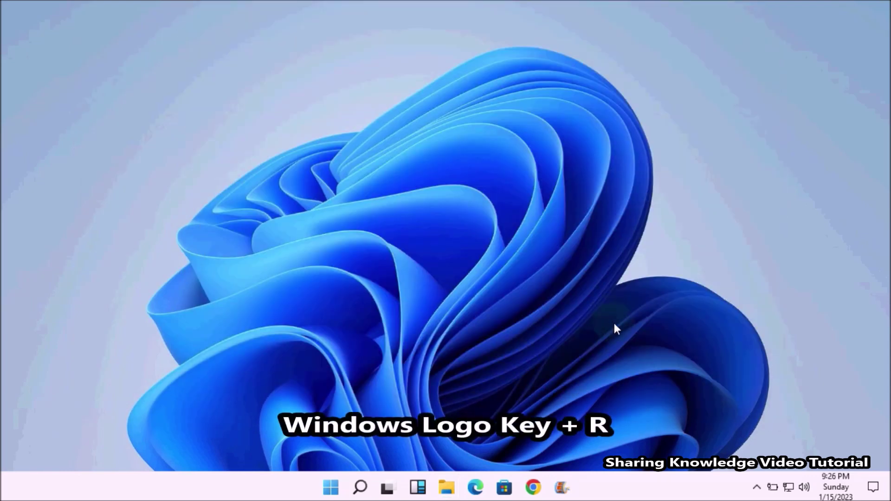
# Step: Run control, view Control Panel by Large icons, and open File History
pyautogui.press('super+r')
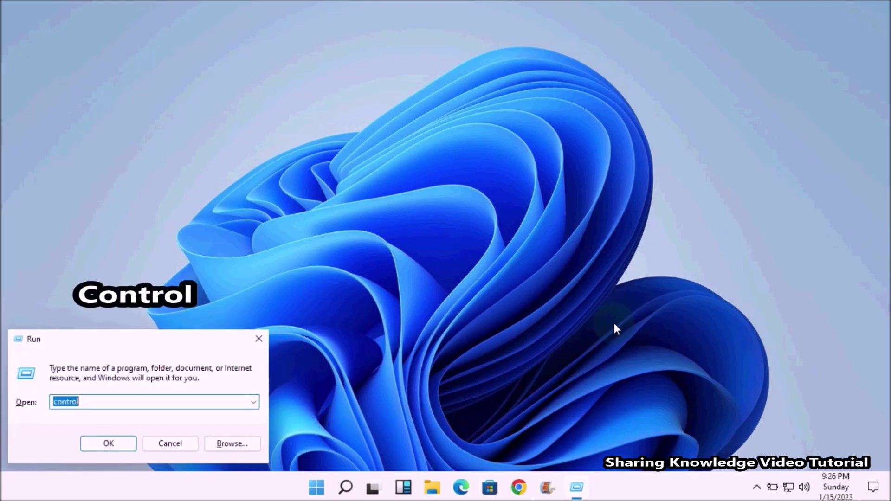
pyautogui.press('Return')
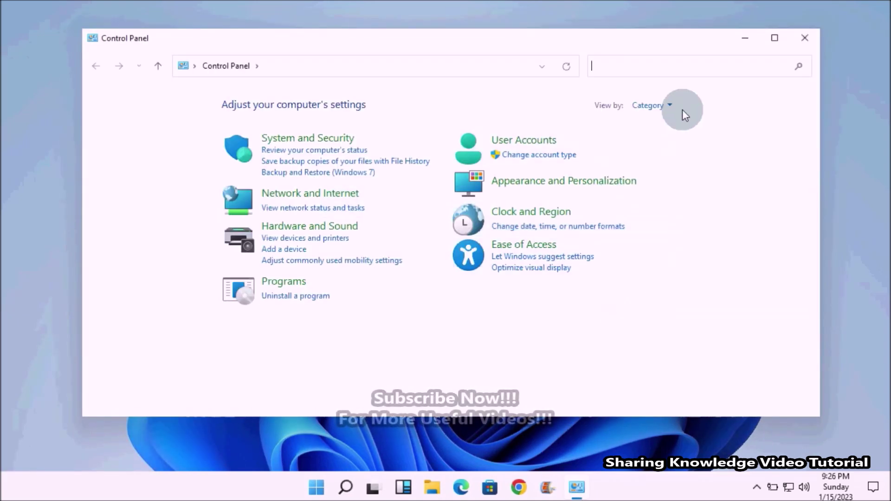
pyautogui.click(665, 103)
pyautogui.click(669, 143)
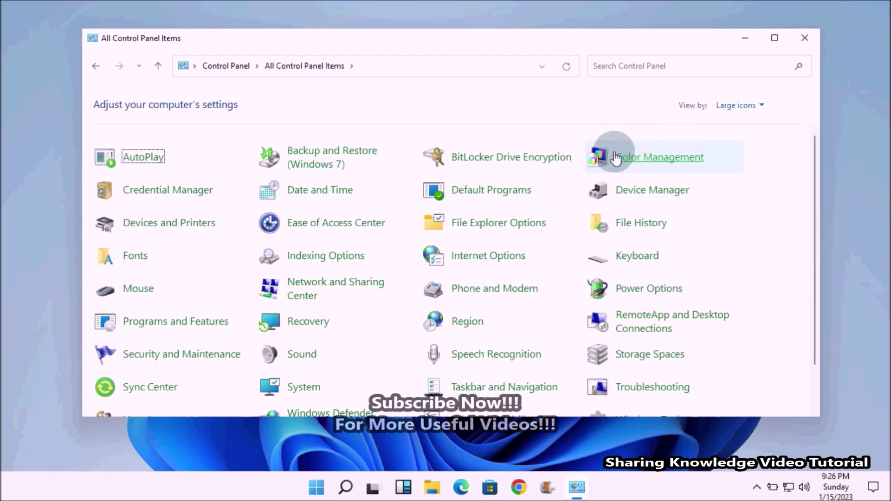
pyautogui.click(640, 226)
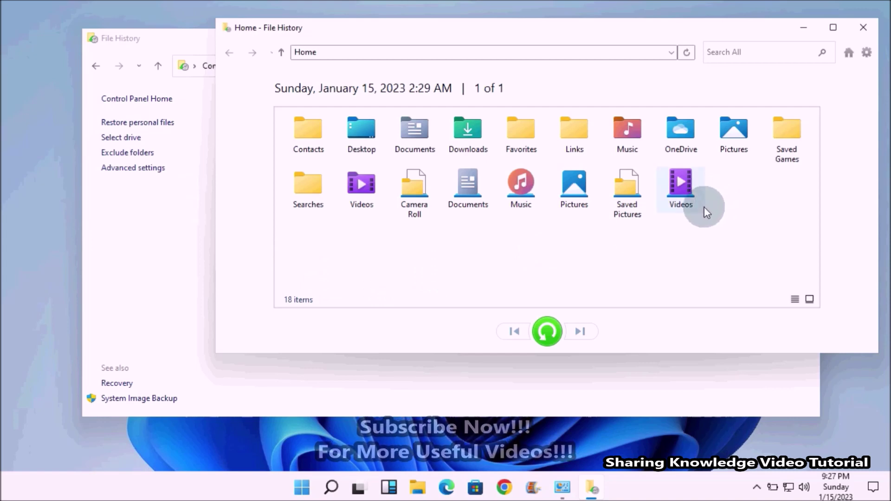
# Step: Open the empty Documents folder in File Explorer on the left side
pyautogui.press('super+e')
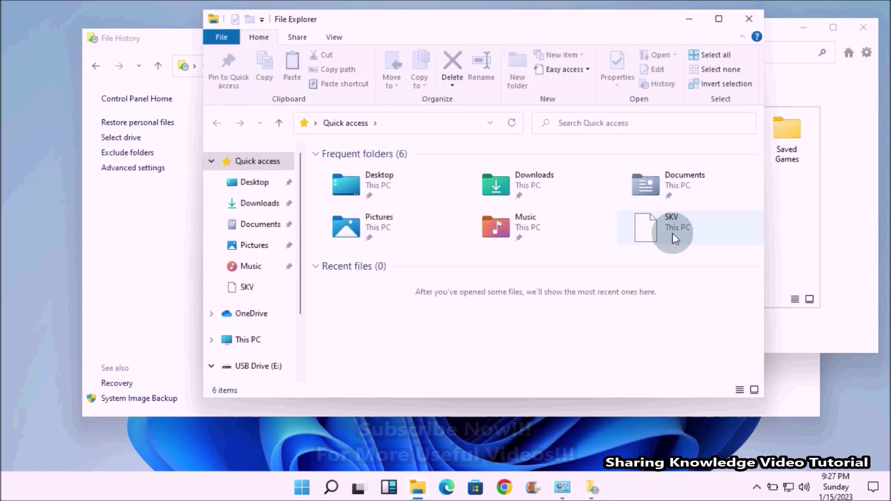
pyautogui.doubleClick(668, 185)
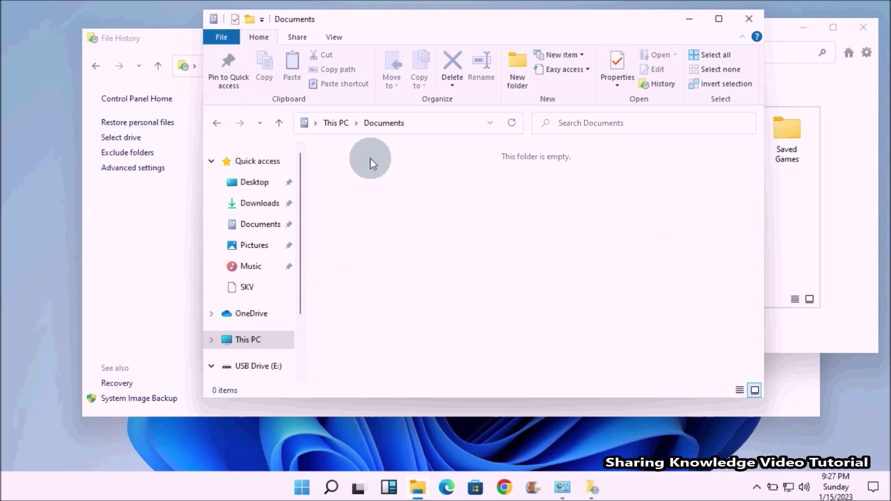
pyautogui.moveTo(448, 28); pyautogui.dragTo(246, 36)
# Step: Restore the backed-up Documents folder to its original location
pyautogui.click(607, 73)
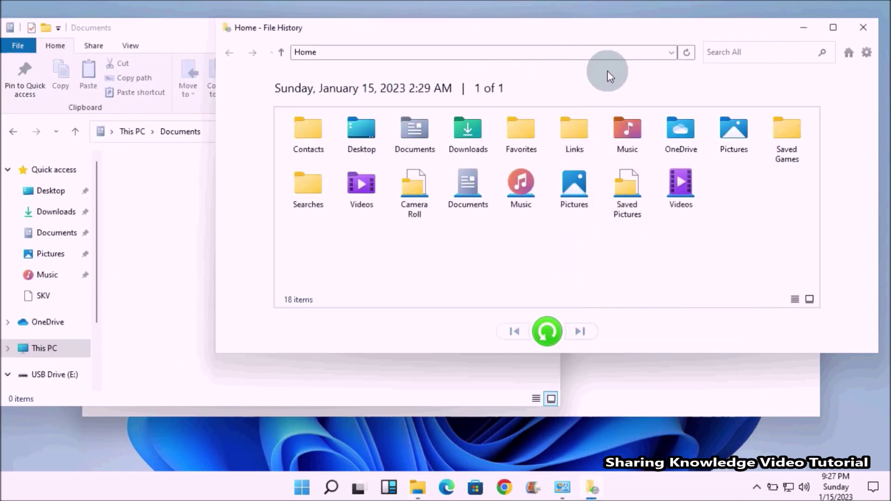
pyautogui.doubleClick(419, 142)
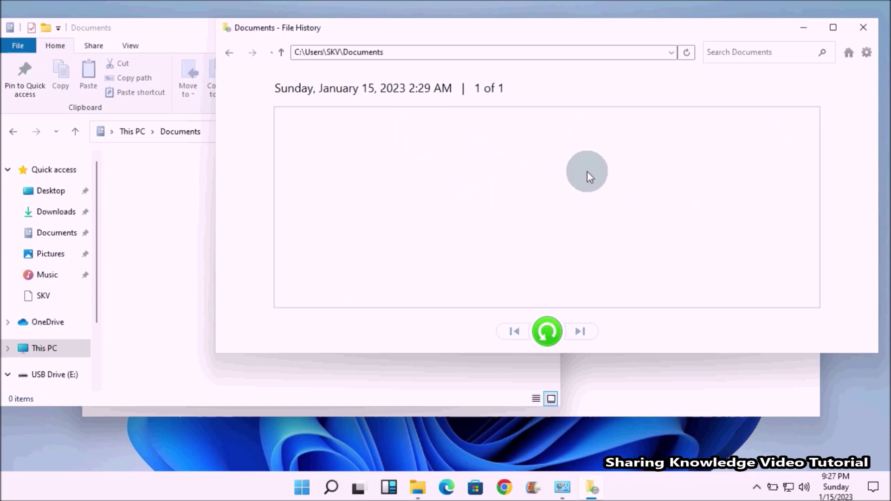
pyautogui.click(229, 53)
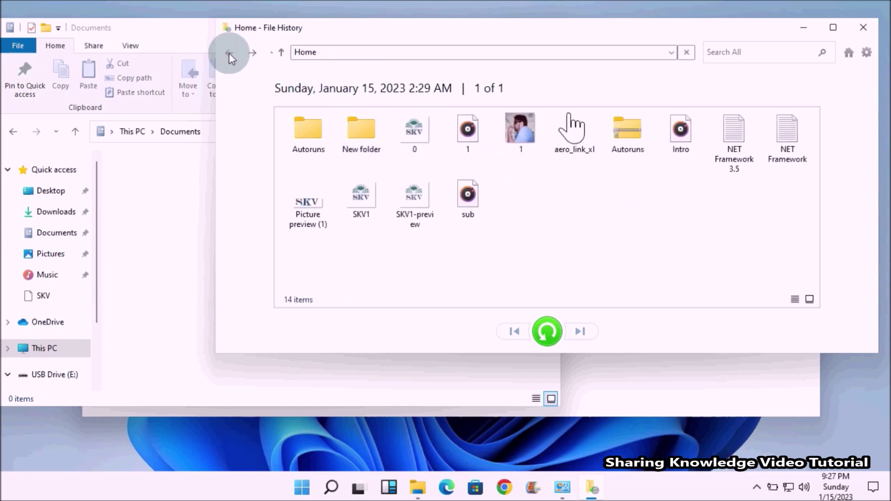
pyautogui.click(409, 141)
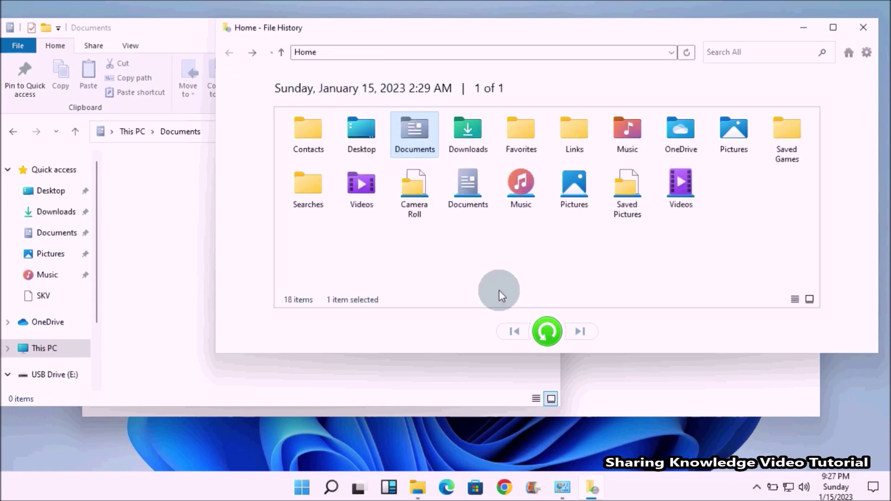
pyautogui.click(545, 331)
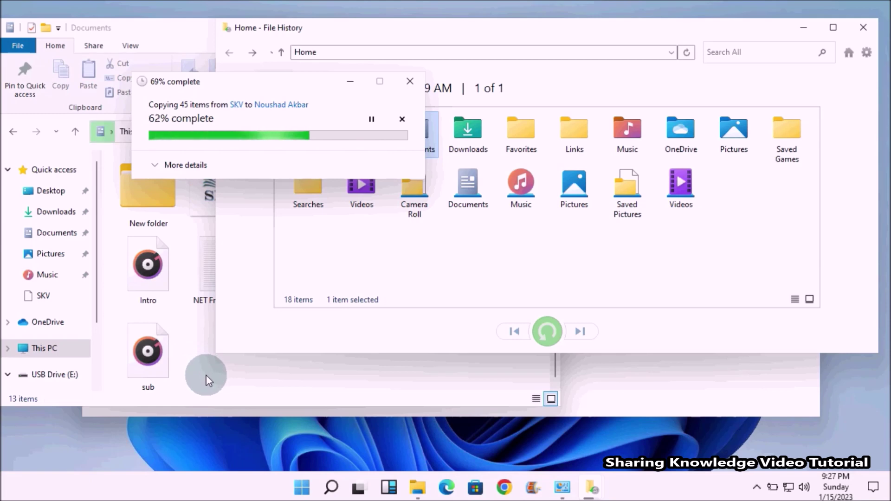
# Step: Delete Picture preview (1) from the restored Documents folder
pyautogui.moveTo(262, 86); pyautogui.dragTo(601, 82)
pyautogui.click(176, 26)
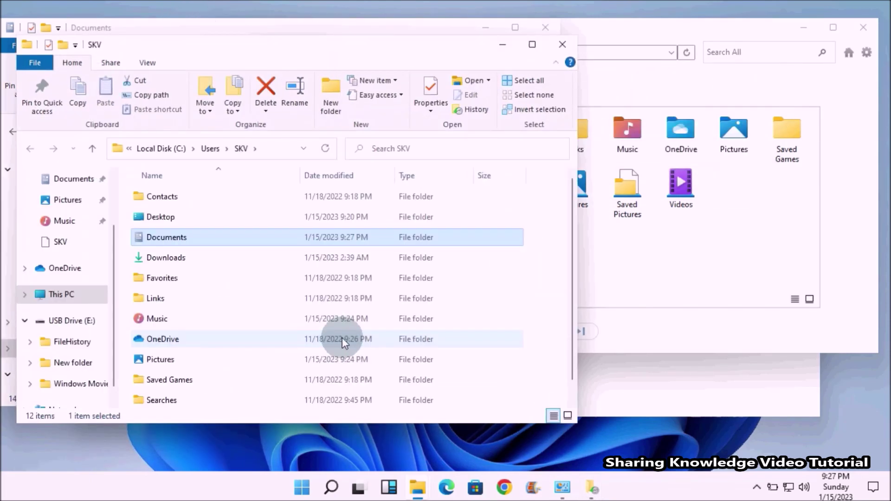
pyautogui.click(557, 44)
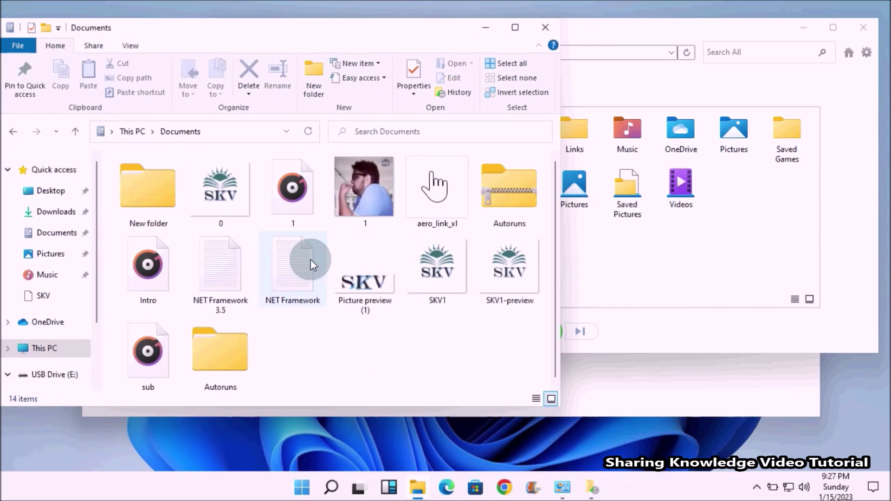
pyautogui.click(356, 285)
pyautogui.rightClick(355, 285)
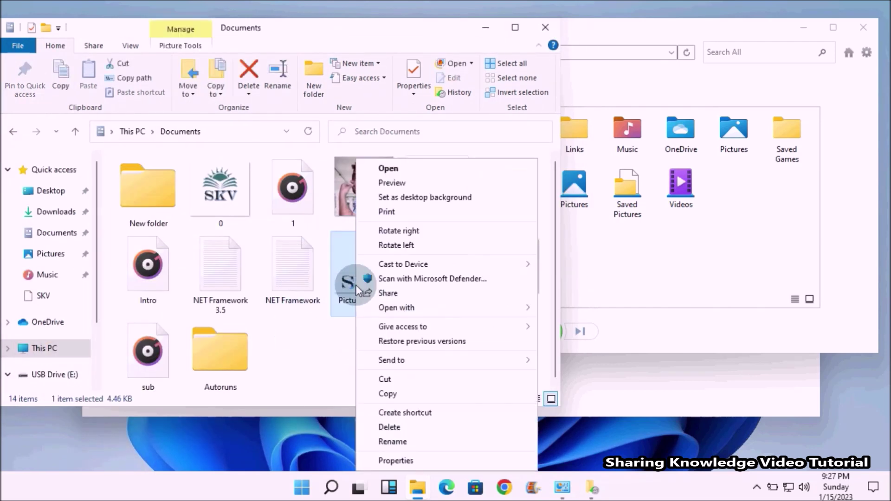
pyautogui.click(393, 427)
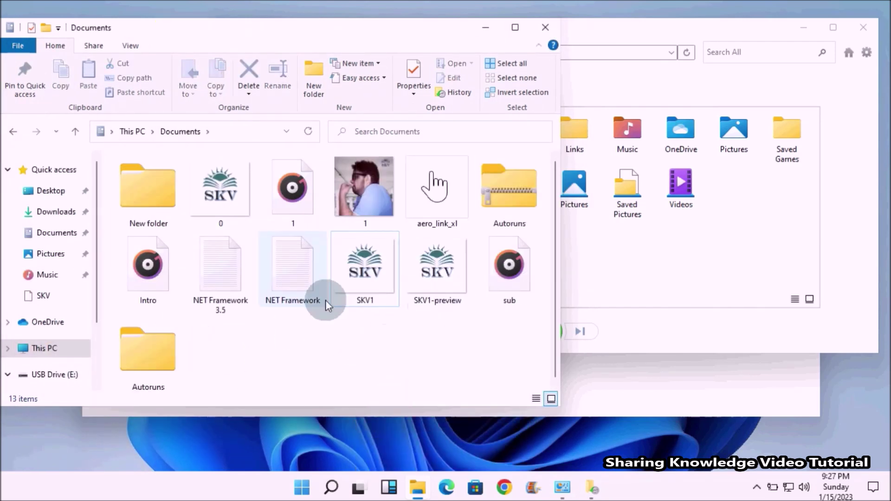
pyautogui.click(628, 267)
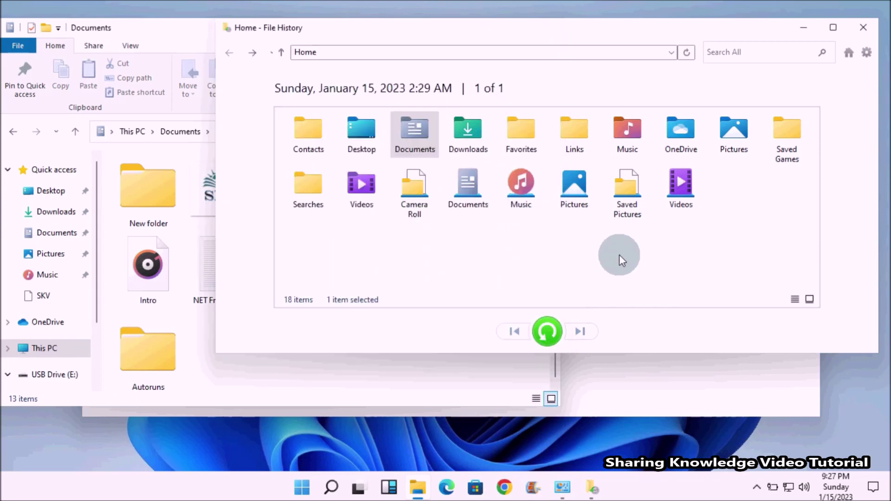
# Step: Restore only Picture preview (1) from the backed-up Documents folder
pyautogui.doubleClick(412, 130)
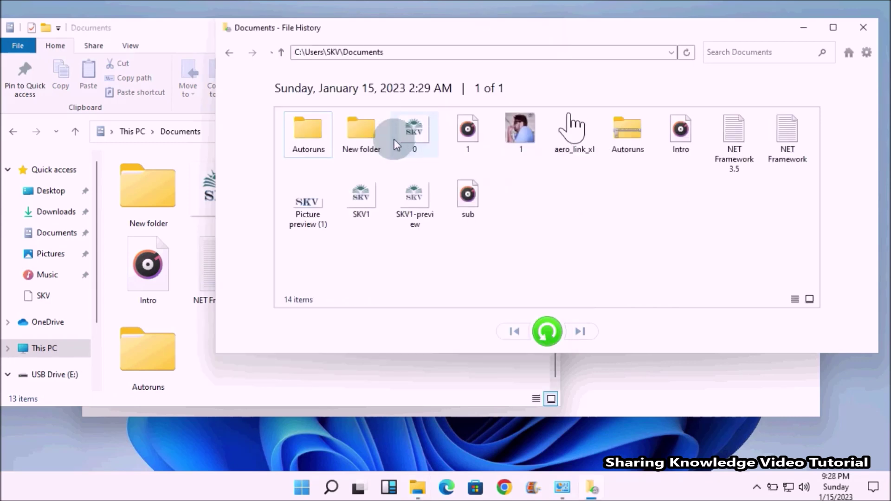
pyautogui.moveTo(161, 35); pyautogui.dragTo(141, 134)
pyautogui.click(433, 35)
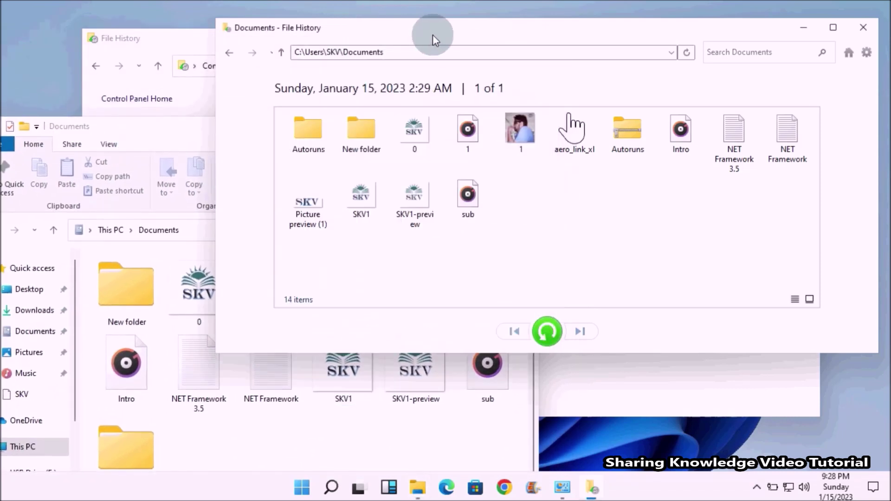
pyautogui.click(399, 198)
pyautogui.click(314, 207)
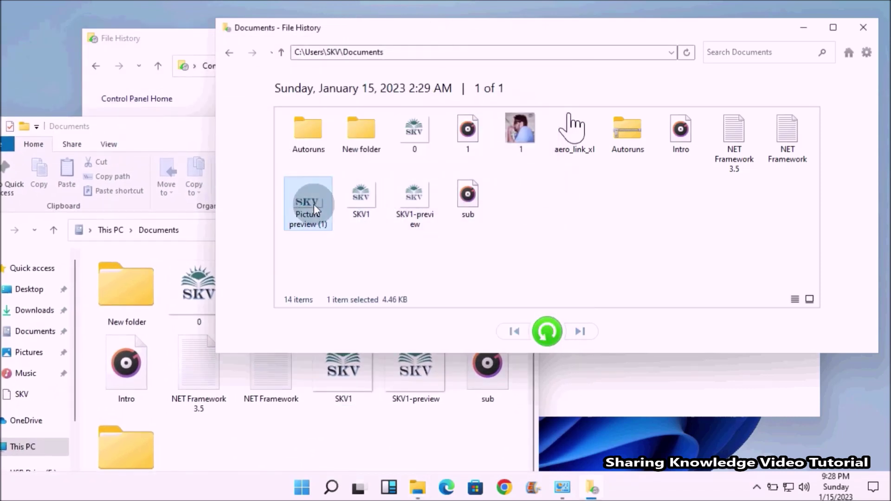
pyautogui.click(549, 330)
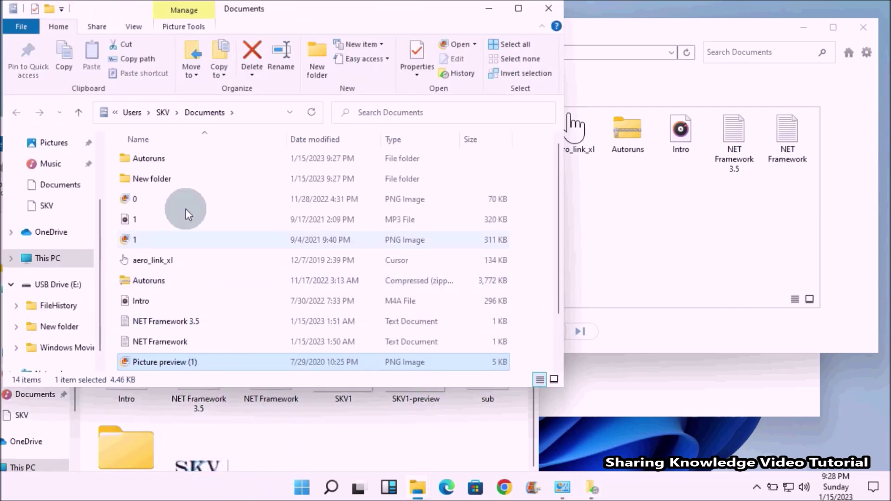
# Step: Close all remaining File History and Explorer windows
pyautogui.click(542, 7)
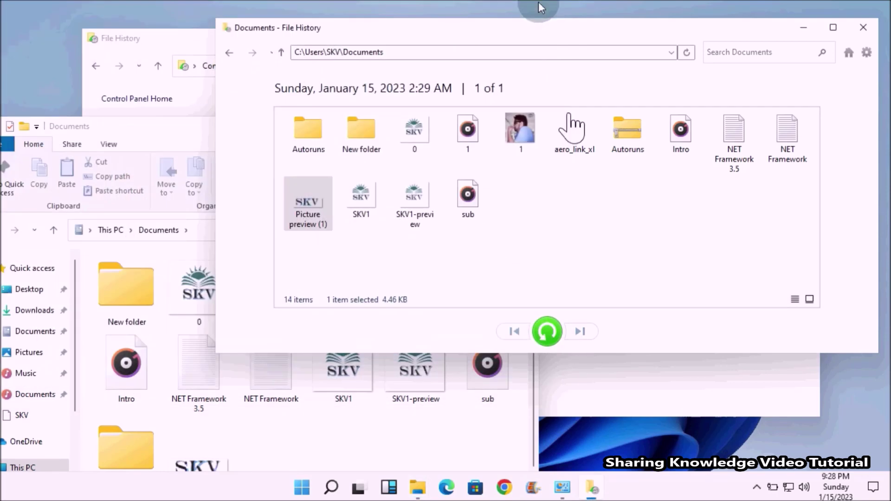
pyautogui.click(179, 126)
pyautogui.click(524, 126)
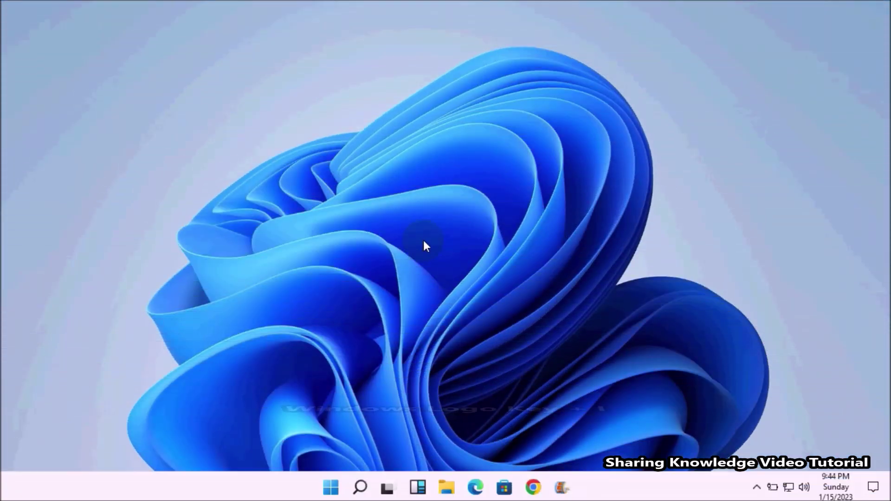
# Step: Go to Update & Security's Backup page in Windows Settings
pyautogui.press('super+i')
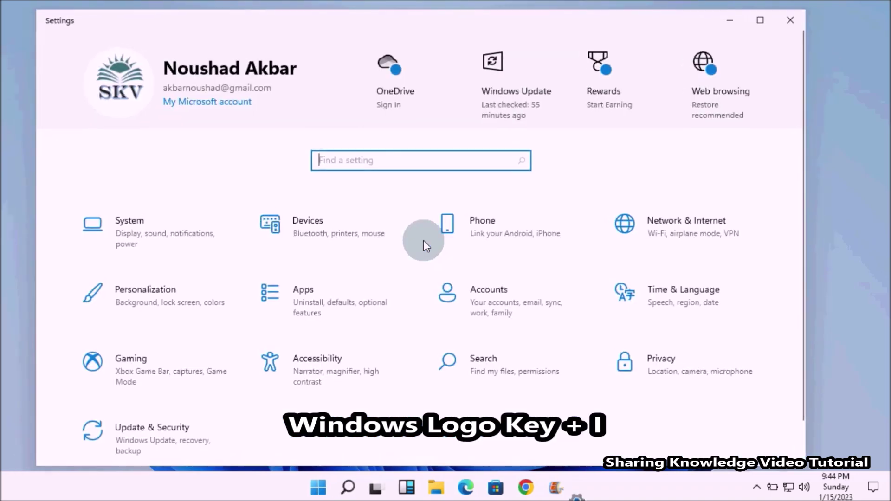
pyautogui.click(147, 444)
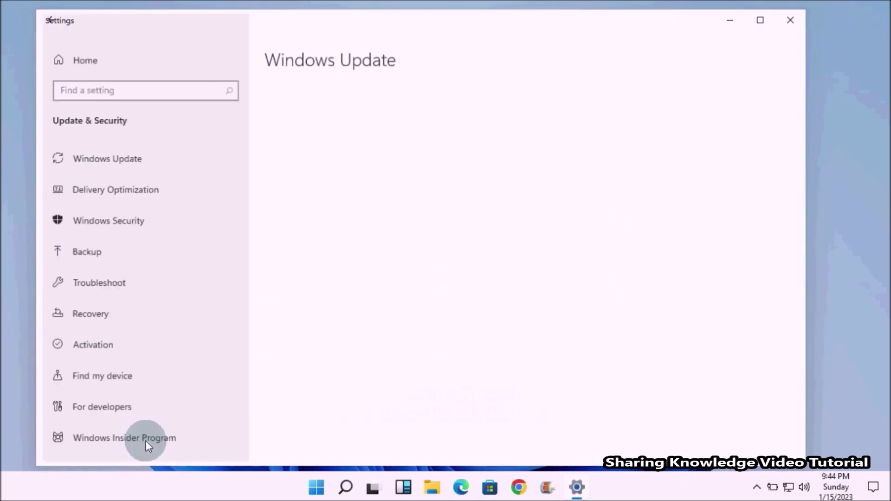
pyautogui.click(146, 441)
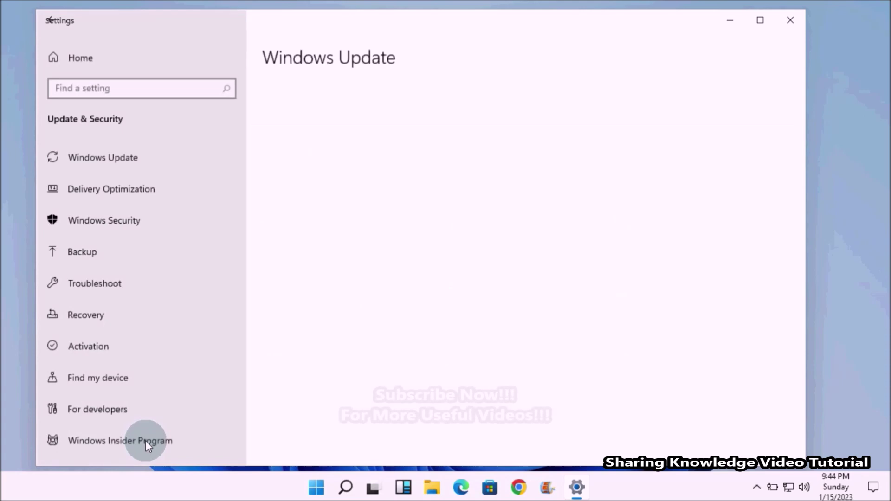
pyautogui.click(90, 256)
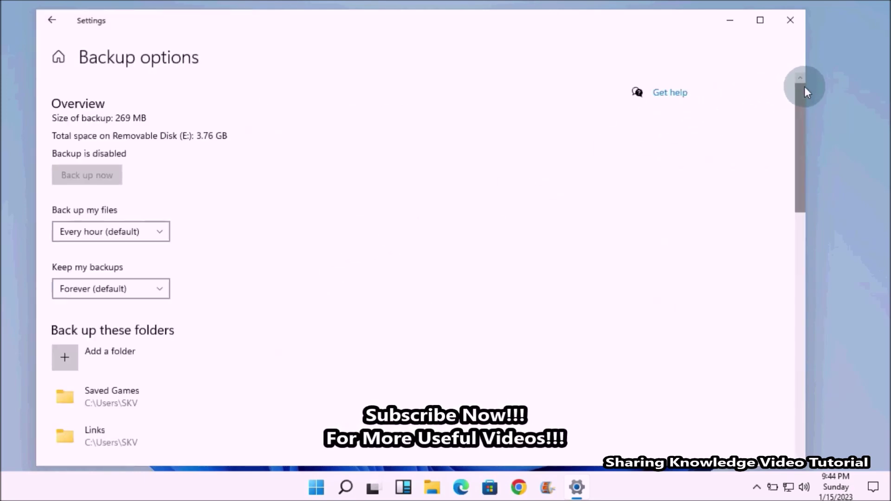
# Step: Launch 'Restore files from a current backup' and open a File Explorer window
pyautogui.moveTo(803, 93); pyautogui.dragTo(790, 380)
pyautogui.click(117, 422)
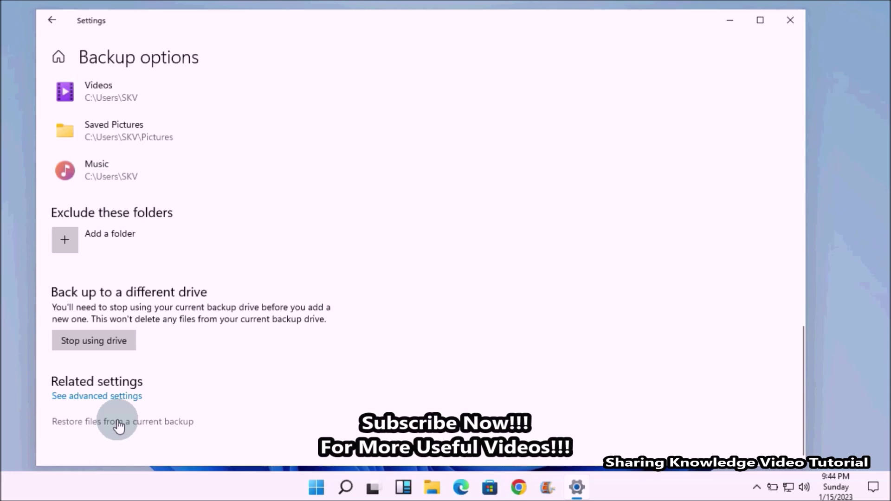
pyautogui.moveTo(598, 43); pyautogui.dragTo(632, 40)
pyautogui.press('super+e')
# Step: Restore the whole backed-up Pictures folder to its original location
pyautogui.click(45, 312)
pyautogui.moveTo(300, 91); pyautogui.dragTo(274, 81)
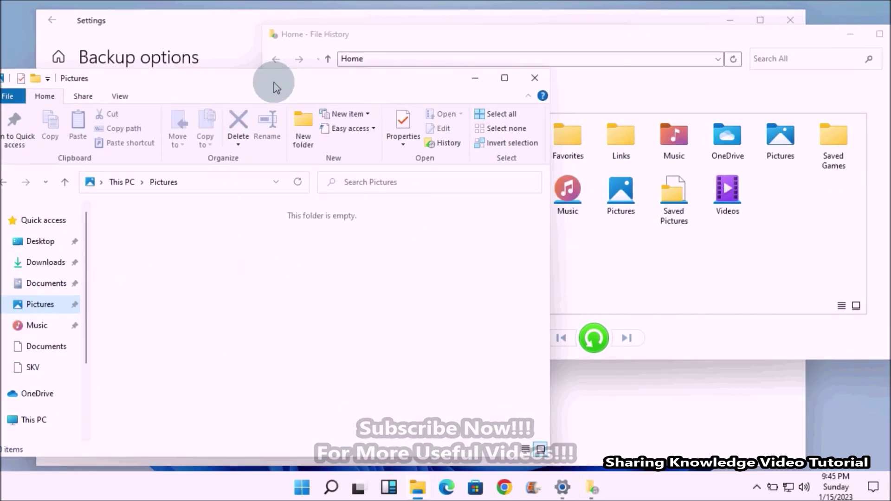
pyautogui.click(591, 40)
pyautogui.click(787, 143)
pyautogui.doubleClick(785, 140)
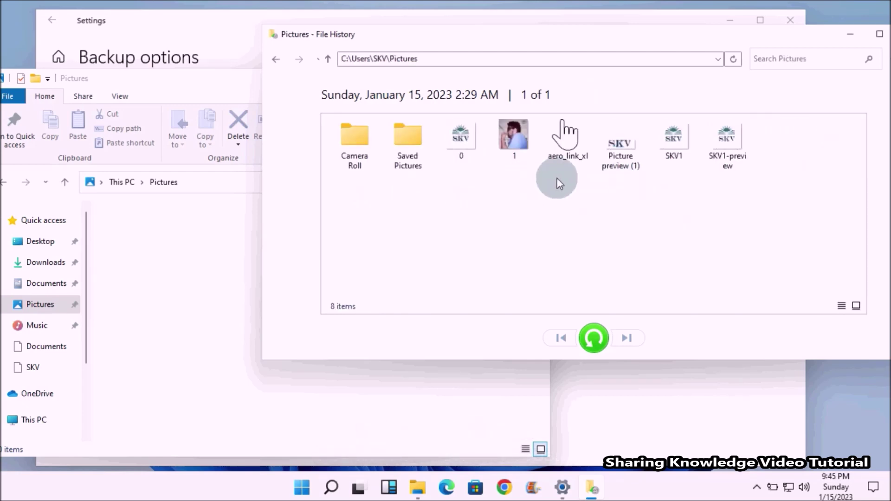
pyautogui.click(276, 59)
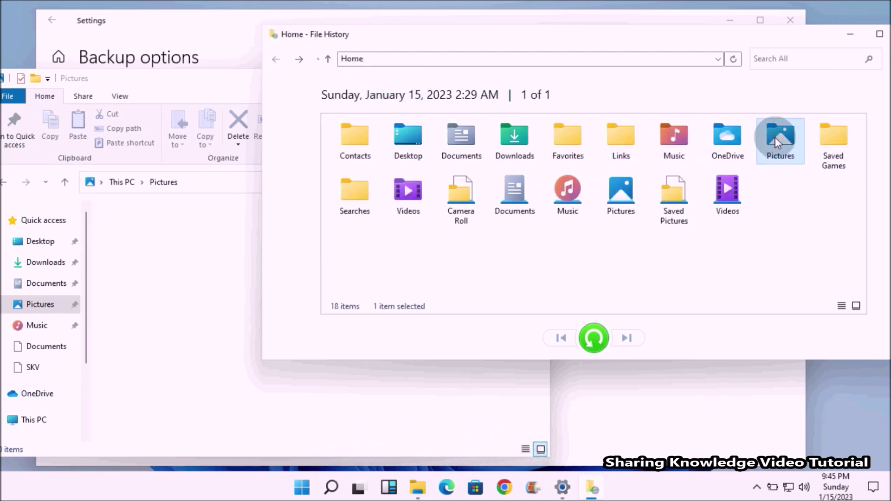
pyautogui.click(593, 338)
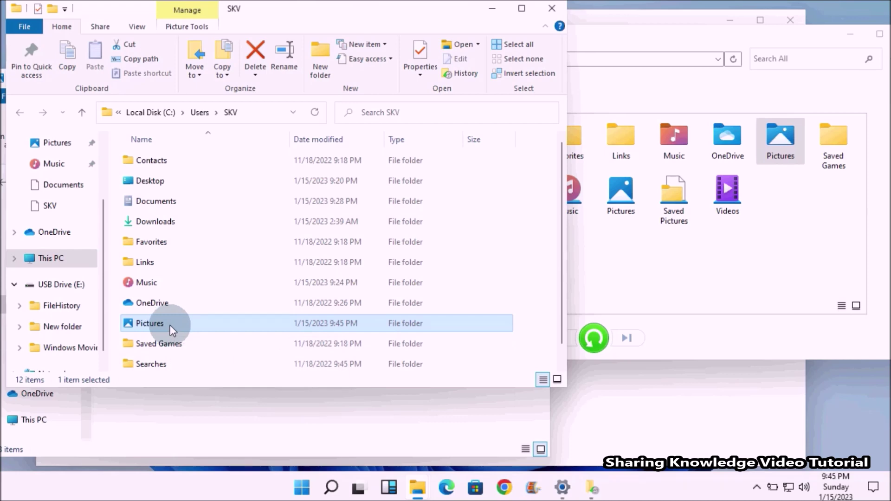
# Step: Delete Picture preview (1) from the restored Pictures folder
pyautogui.doubleClick(168, 325)
pyautogui.click(322, 428)
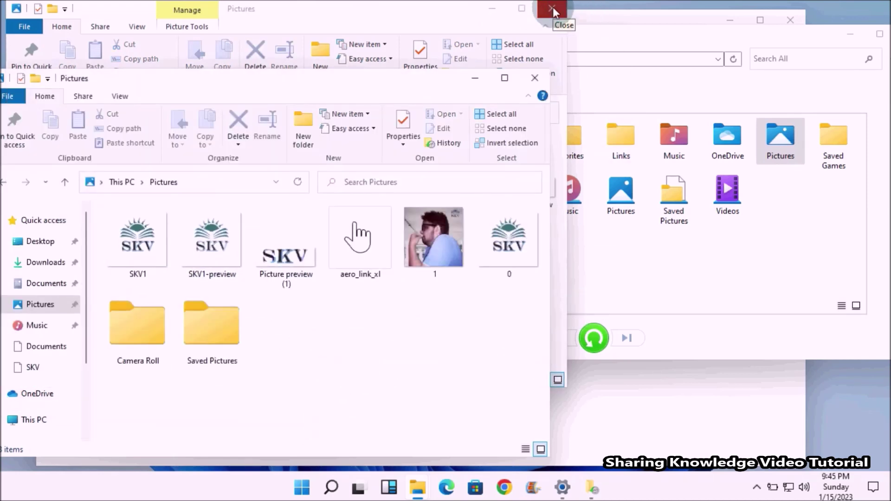
pyautogui.click(559, 357)
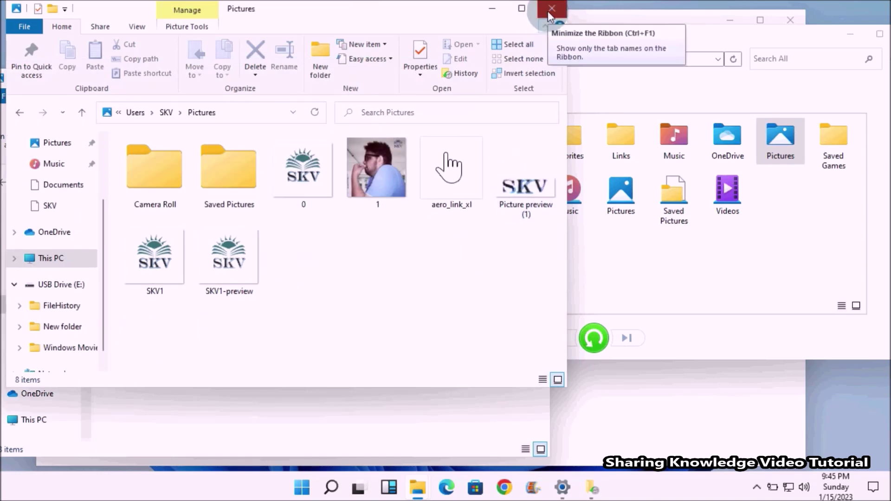
pyautogui.click(552, 8)
pyautogui.rightClick(293, 264)
pyautogui.click(334, 425)
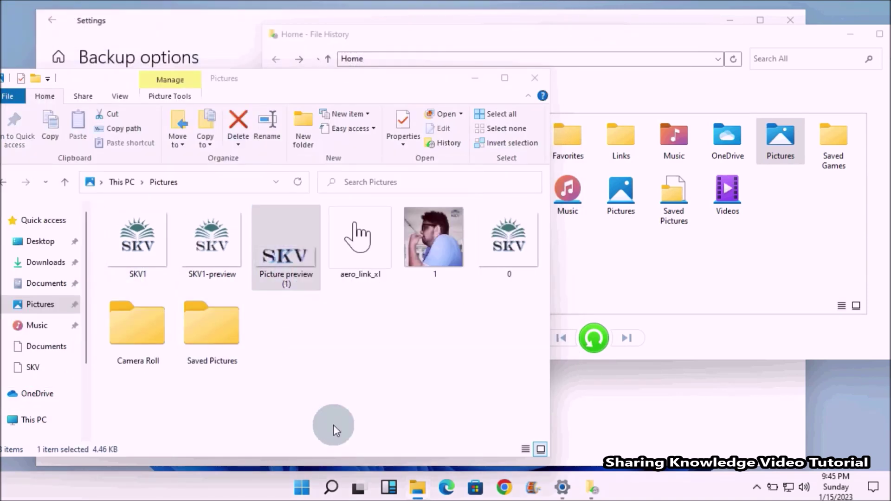
pyautogui.click(722, 262)
# Step: Restore only Picture preview (1) into Pictures, then close the windows
pyautogui.moveTo(208, 90); pyautogui.dragTo(209, 182)
pyautogui.click(575, 46)
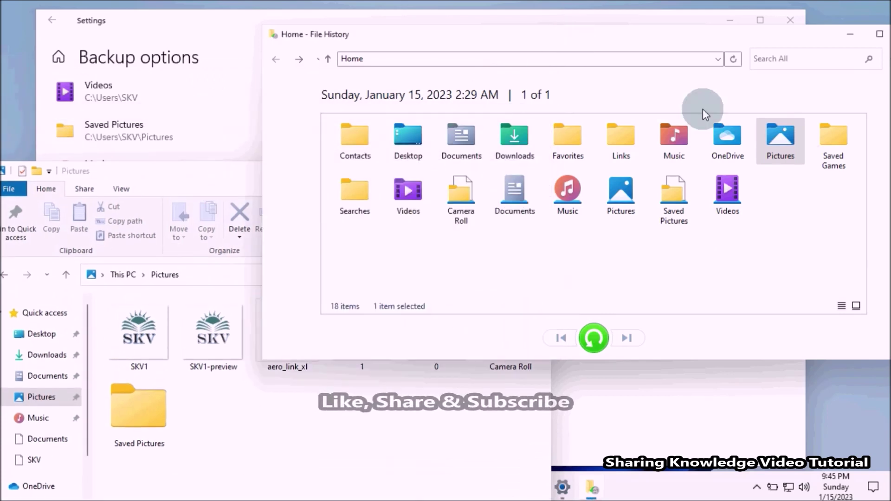
pyautogui.doubleClick(789, 138)
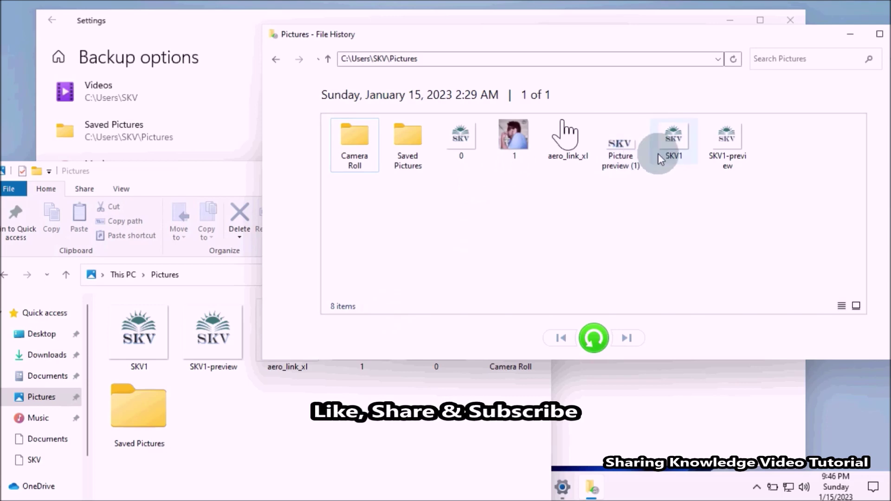
pyautogui.click(619, 148)
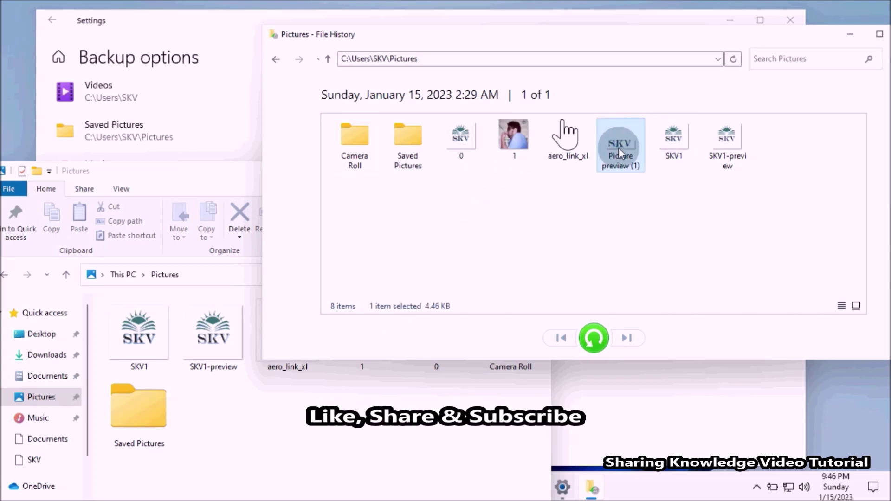
pyautogui.click(594, 338)
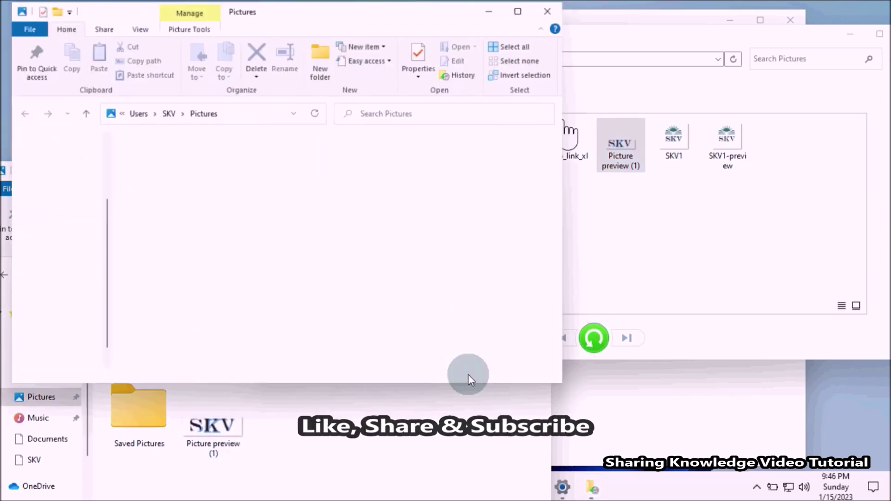
pyautogui.click(553, 7)
pyautogui.click(202, 171)
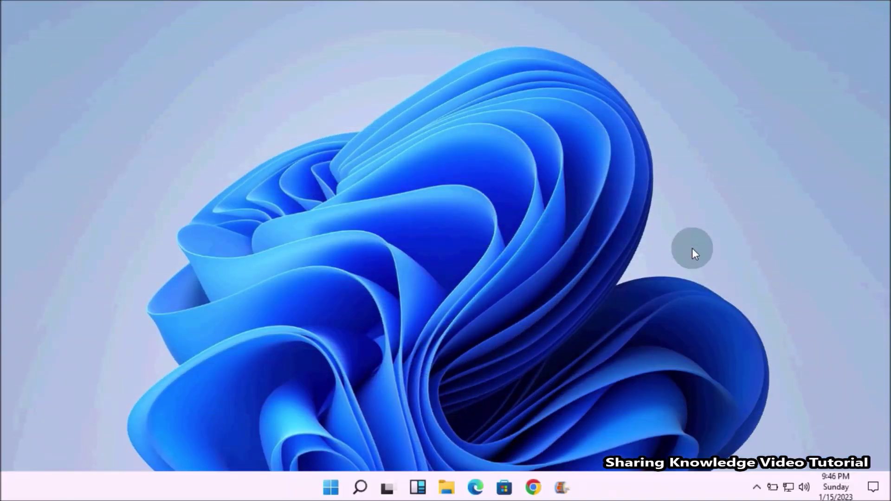
# Step: Open Music's Restore previous versions dialog and confirm the Music folder is empty
pyautogui.press('super+e')
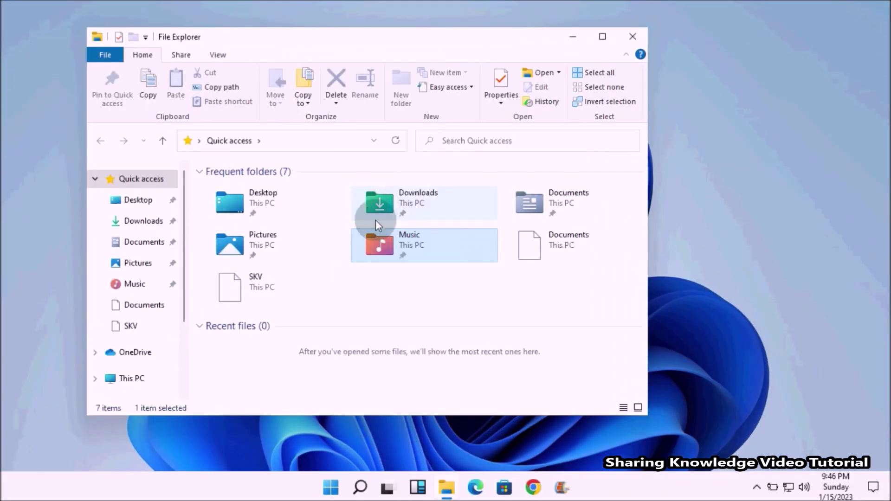
pyautogui.rightClick(384, 245)
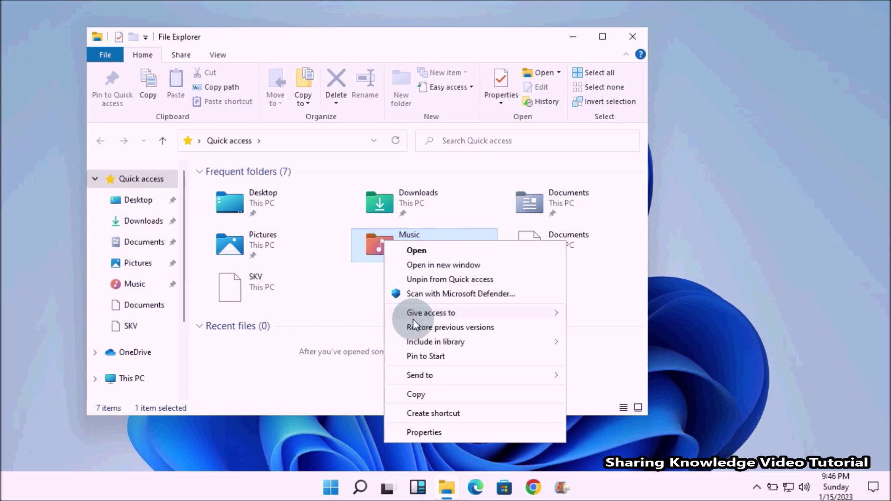
pyautogui.click(447, 328)
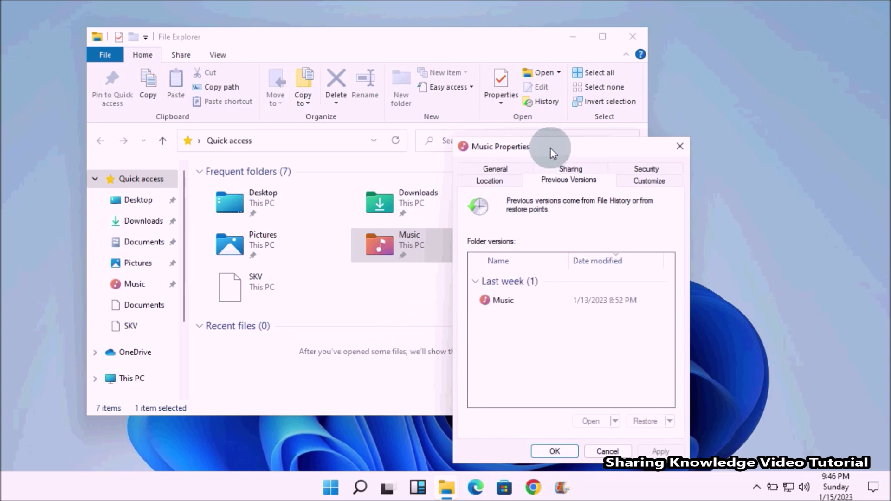
pyautogui.moveTo(550, 148); pyautogui.dragTo(518, 89)
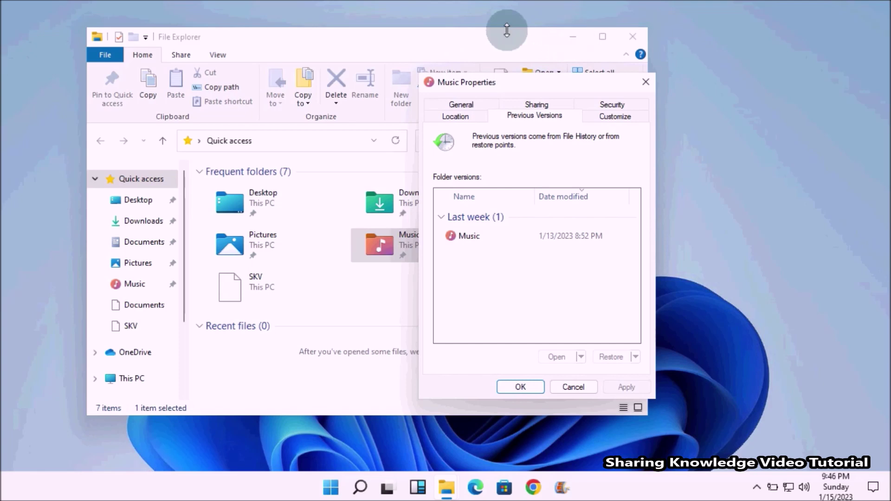
pyautogui.moveTo(453, 41); pyautogui.dragTo(360, 42)
pyautogui.moveTo(583, 85); pyautogui.dragTo(585, 77)
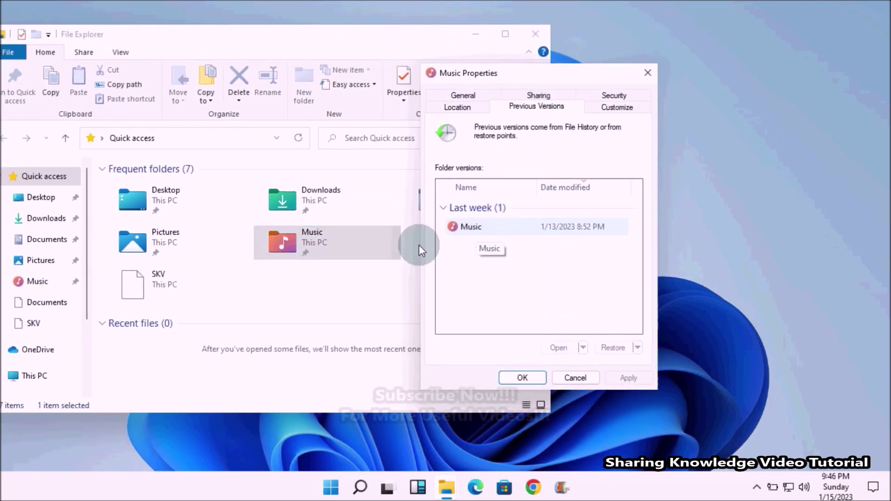
pyautogui.click(370, 249)
pyautogui.doubleClick(370, 248)
# Step: Restore the Music folder's previous version, bringing back sub, Intro and 1
pyautogui.click(577, 72)
pyautogui.click(466, 230)
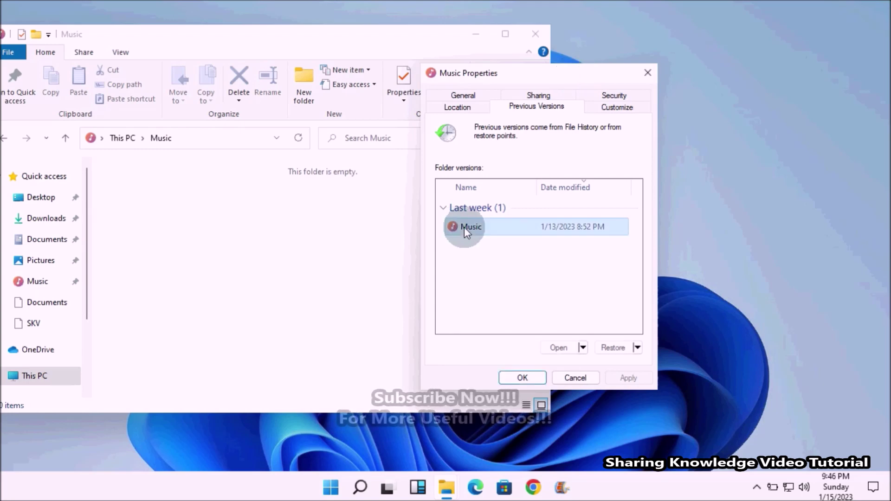
pyautogui.click(610, 349)
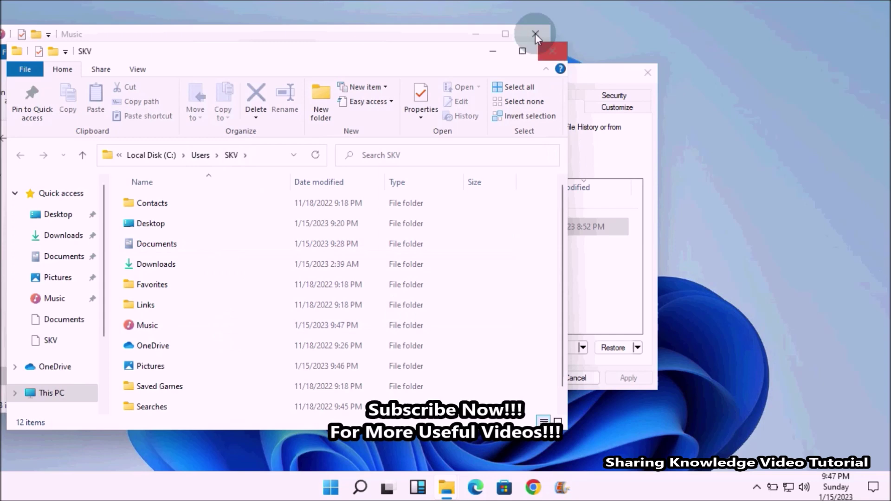
pyautogui.click(550, 51)
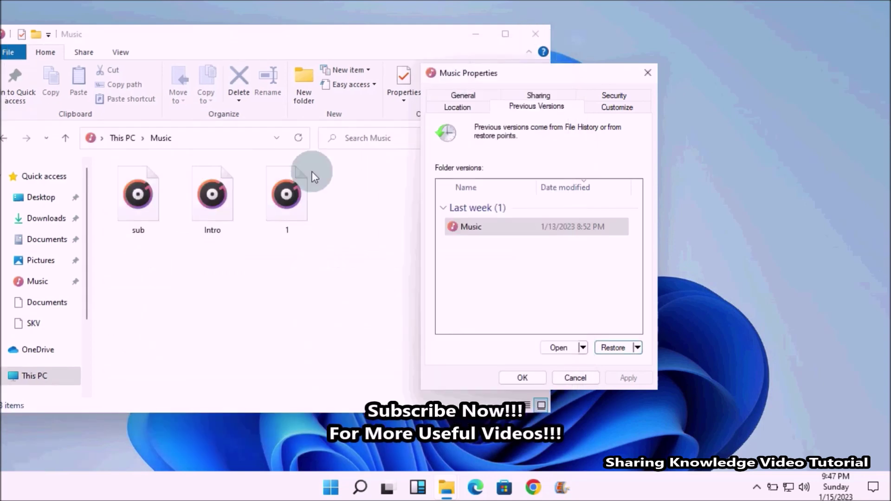
# Step: Delete Intro and open the Music previous version in File History
pyautogui.rightClick(214, 213)
pyautogui.click(249, 400)
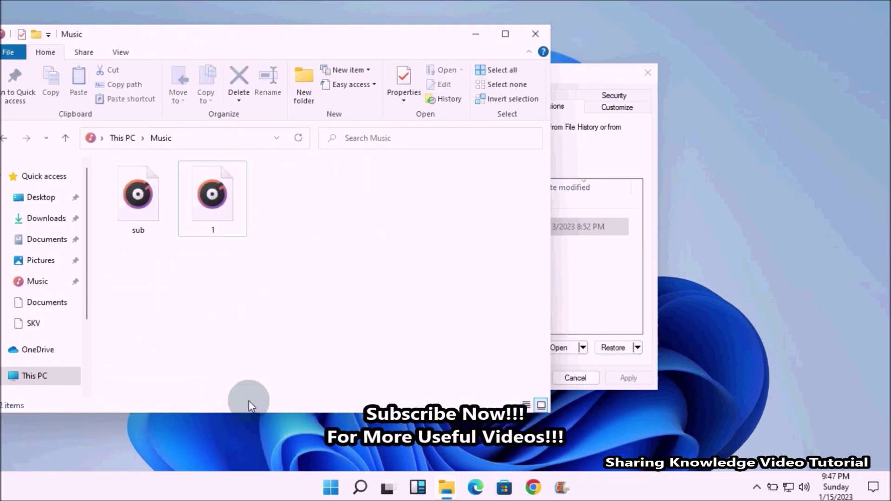
pyautogui.click(581, 153)
pyautogui.click(583, 347)
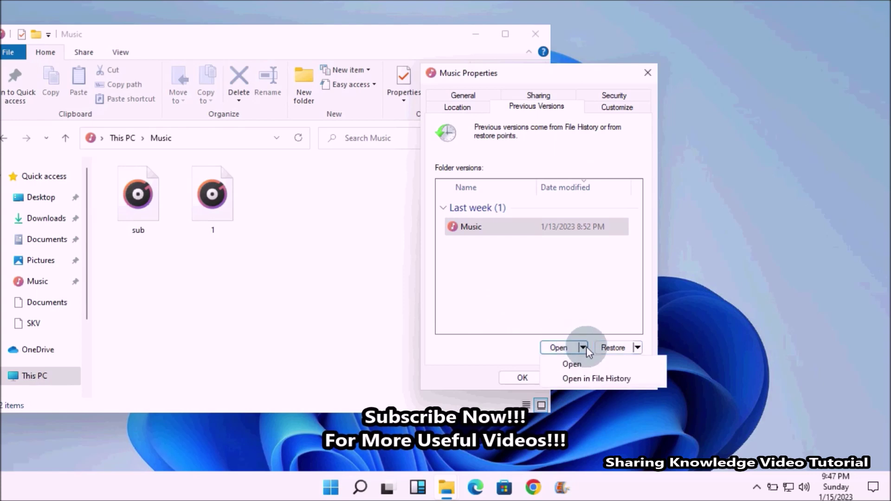
pyautogui.click(590, 379)
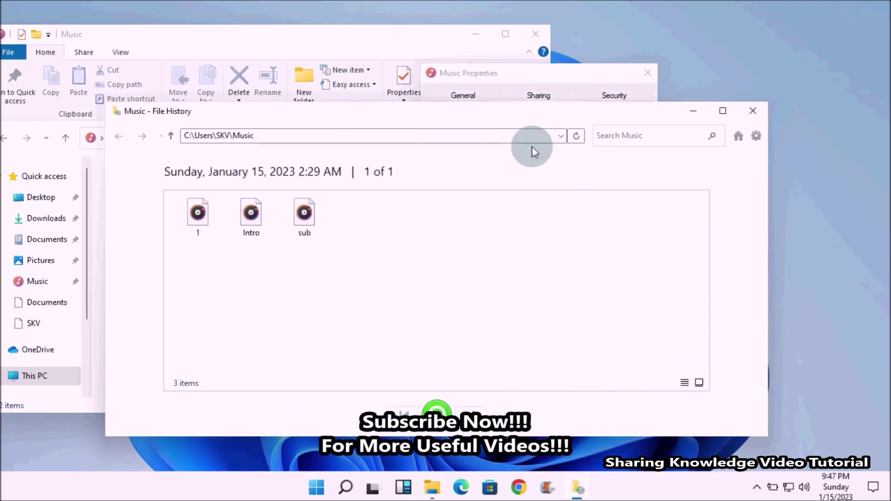
pyautogui.moveTo(441, 115); pyautogui.dragTo(649, 39)
# Step: Restore Intro to the Music folder and close all windows
pyautogui.click(508, 145)
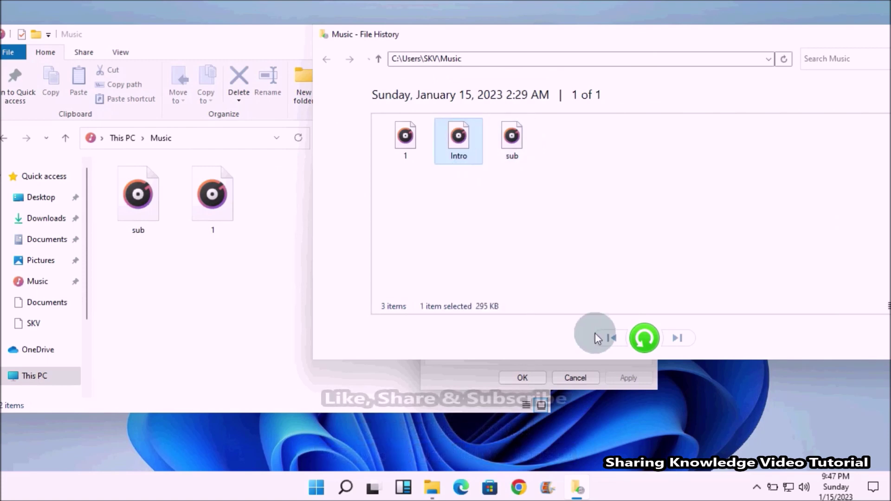
pyautogui.click(644, 339)
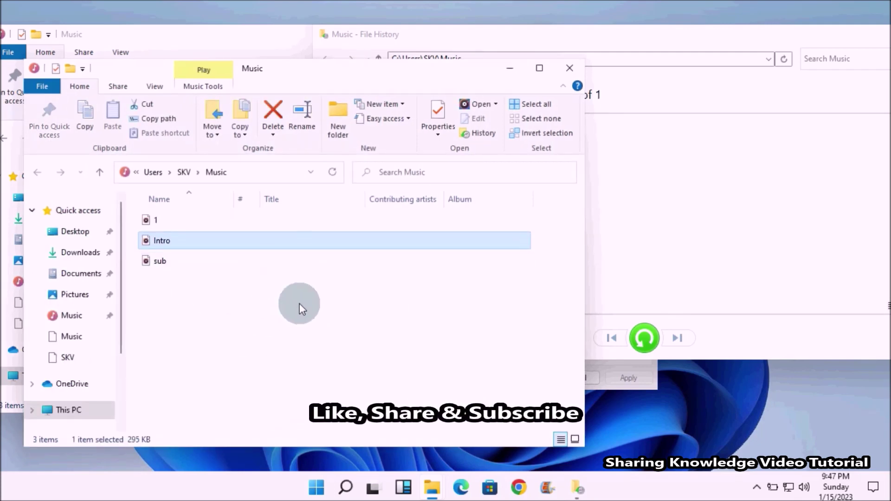
pyautogui.click(569, 70)
pyautogui.click(261, 243)
pyautogui.click(537, 32)
pyautogui.click(138, 59)
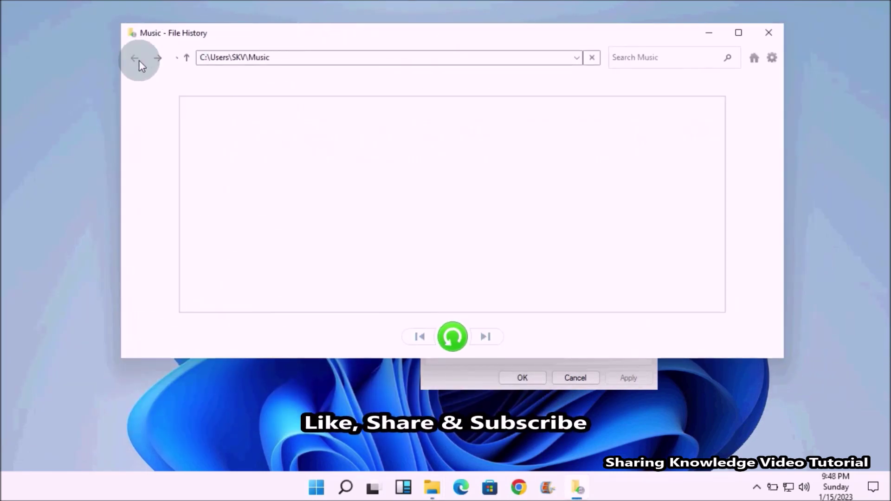
pyautogui.click(765, 33)
pyautogui.click(522, 378)
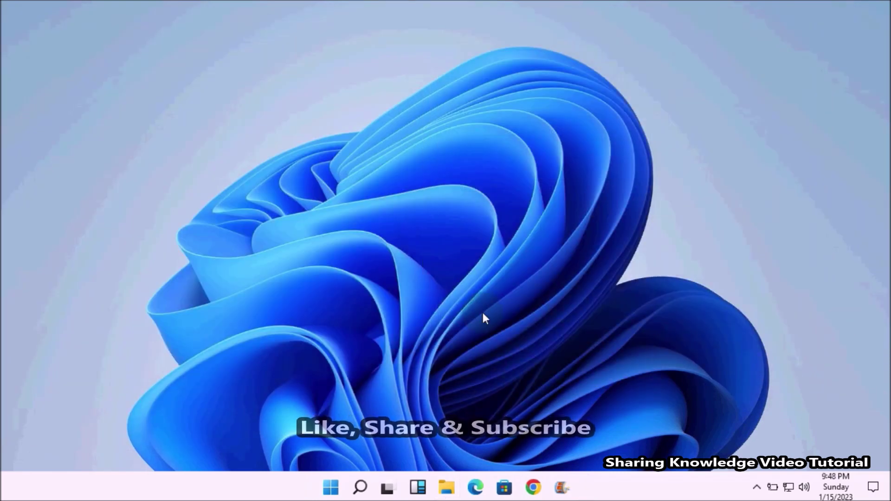